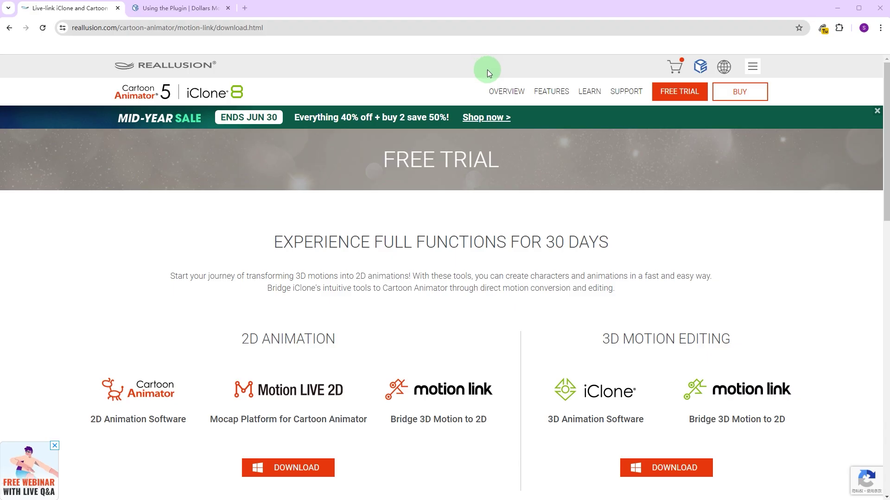
pyautogui.scroll(-2, 580, 244)
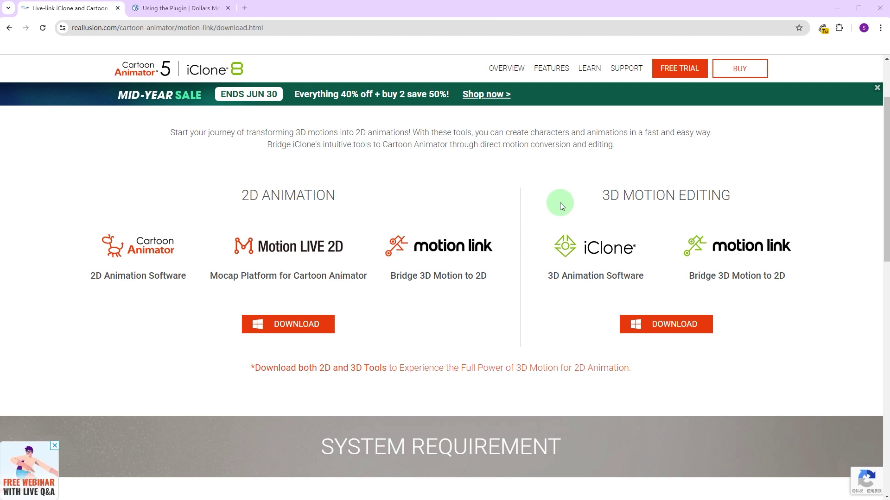
# Step: Switch Chrome to the 'Using the Plugin | Dollars MoCap' guide tab
pyautogui.click(150, 8)
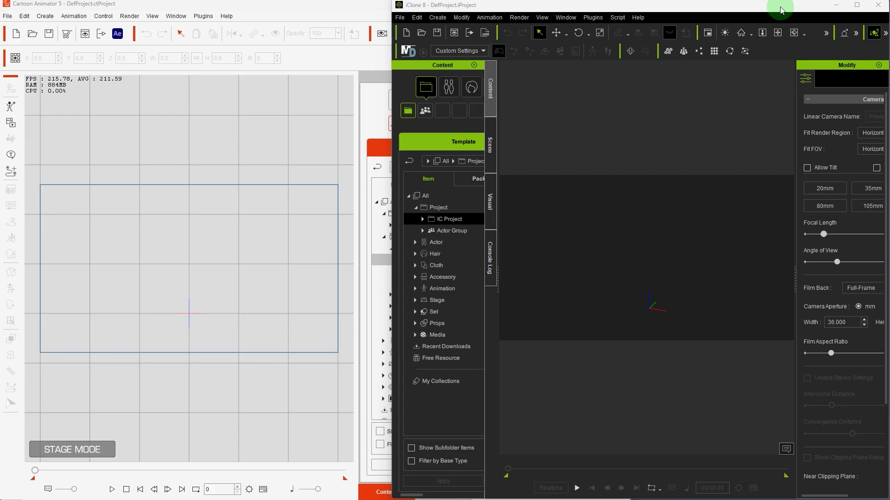
# Step: In Cartoon Animator, drag Philipp_F from Actor > Human > 1_G3 360 Human onto the stage
pyautogui.click(592, 25)
pyautogui.moveTo(623, 78)
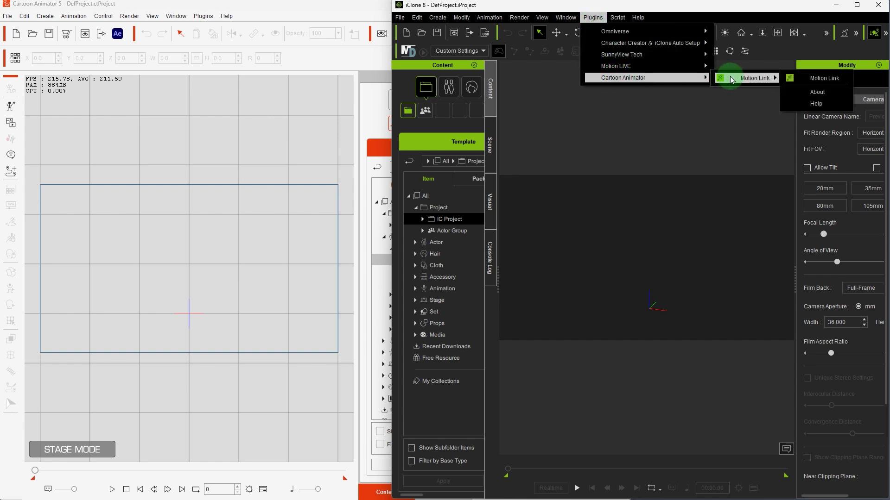
pyautogui.click(209, 17)
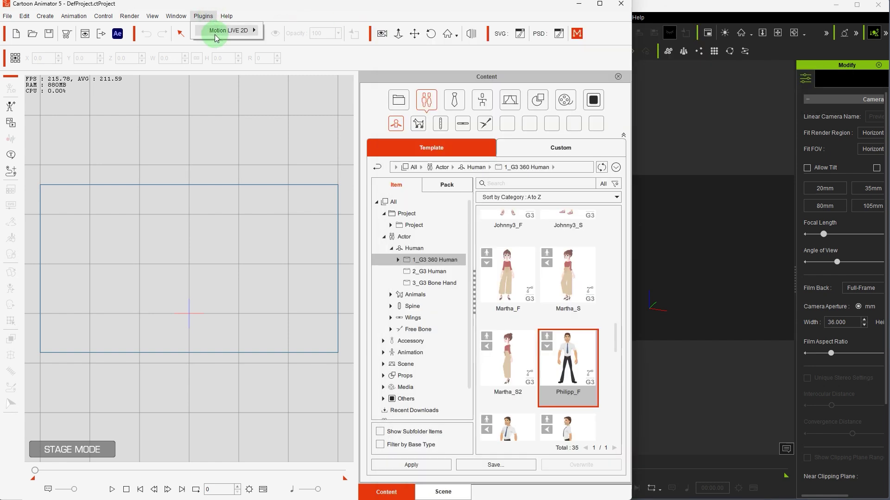
pyautogui.moveTo(229, 30)
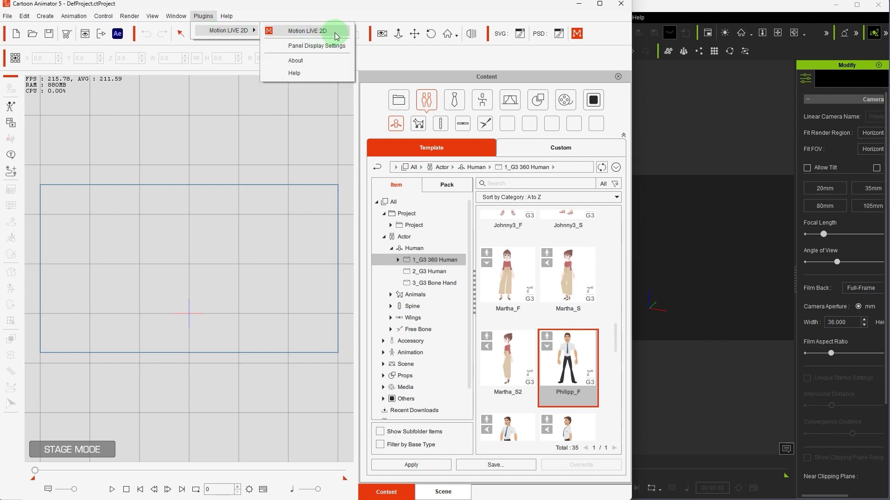
pyautogui.click(336, 36)
pyautogui.moveTo(568, 368); pyautogui.dragTo(665, 262)
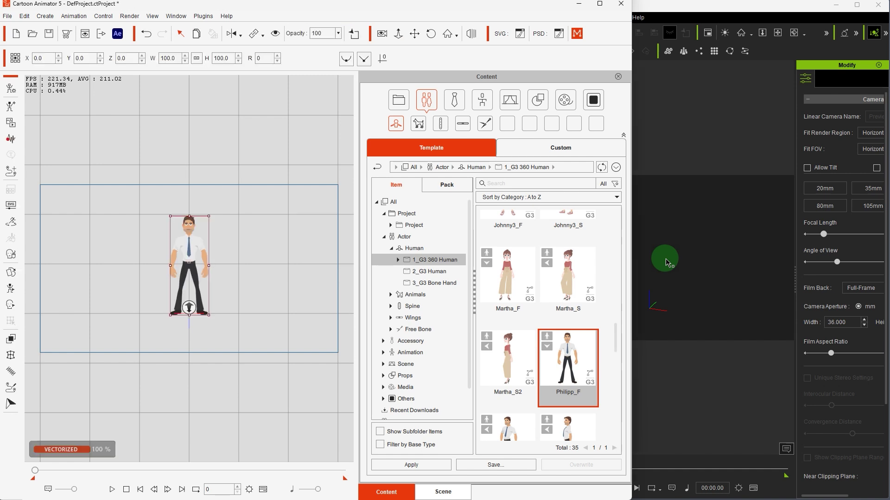
# Step: Open iClone's Motion Link panel, add a CTA_Dummy character, and activate the link
pyautogui.click(652, 14)
pyautogui.click(593, 18)
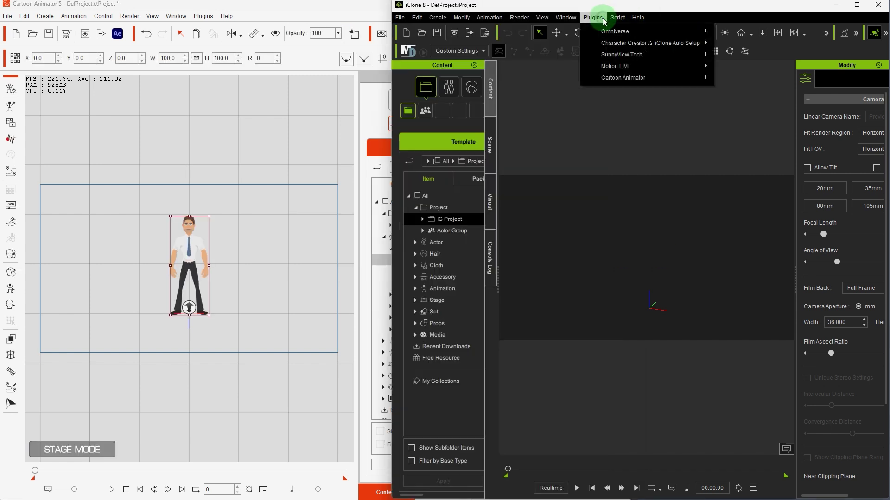
pyautogui.moveTo(754, 78)
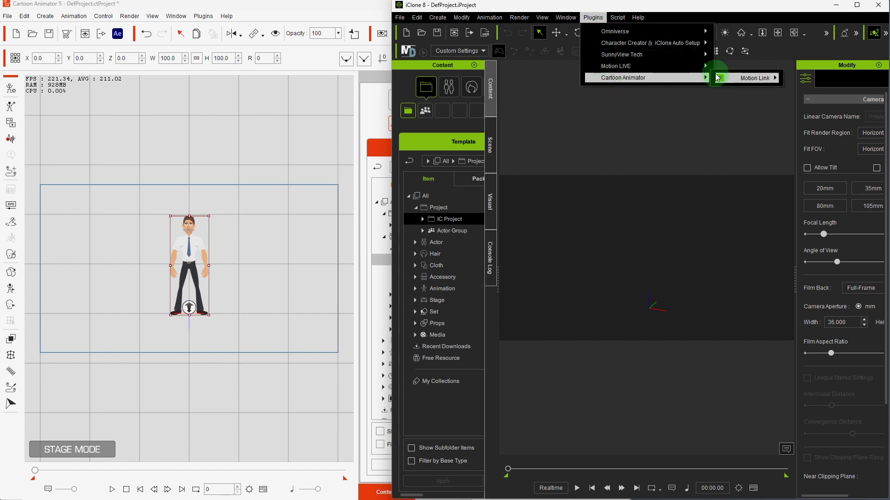
pyautogui.click(815, 81)
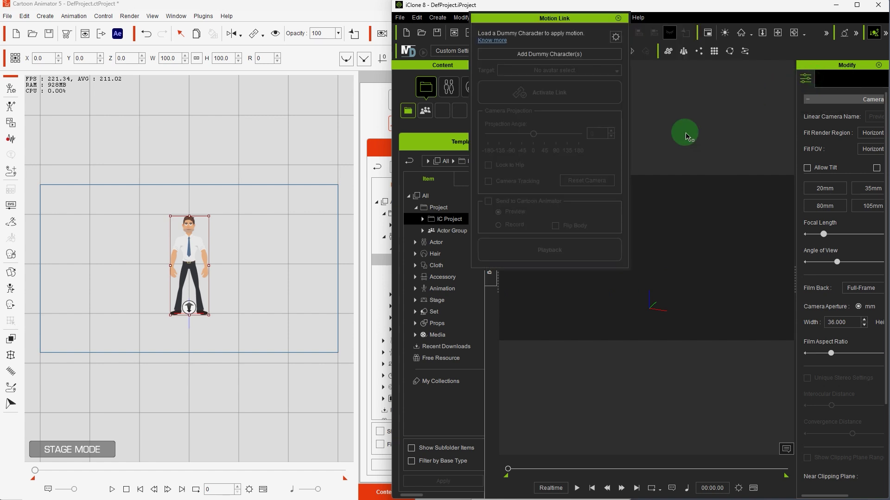
pyautogui.click(564, 59)
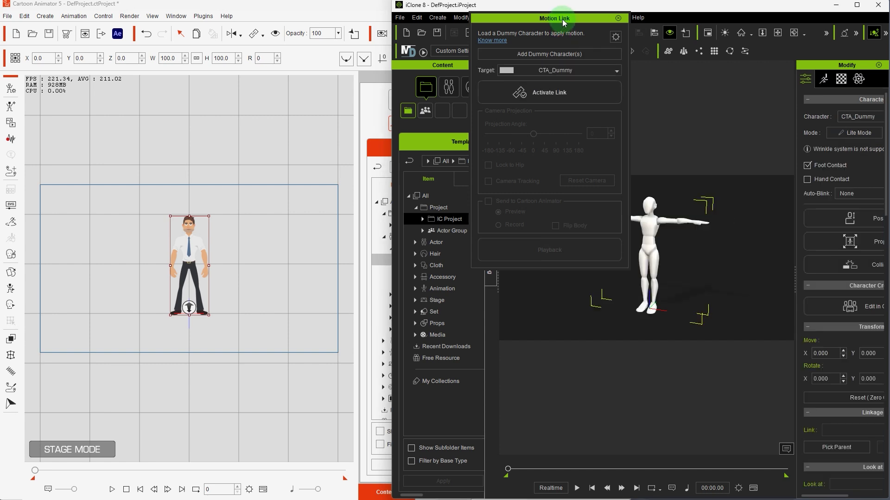
pyautogui.moveTo(562, 18)
pyautogui.mouseDown()
pyautogui.moveTo(502, 25)
pyautogui.moveTo(491, 15)
pyautogui.mouseUp()
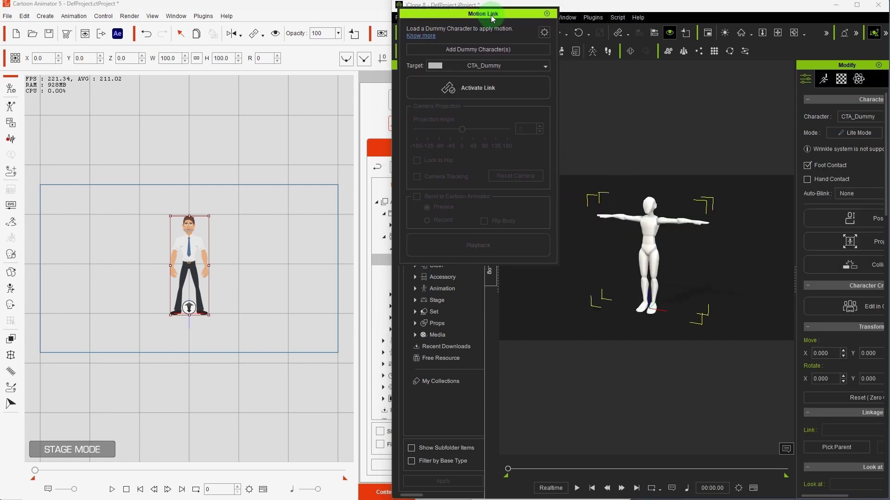
pyautogui.click(518, 84)
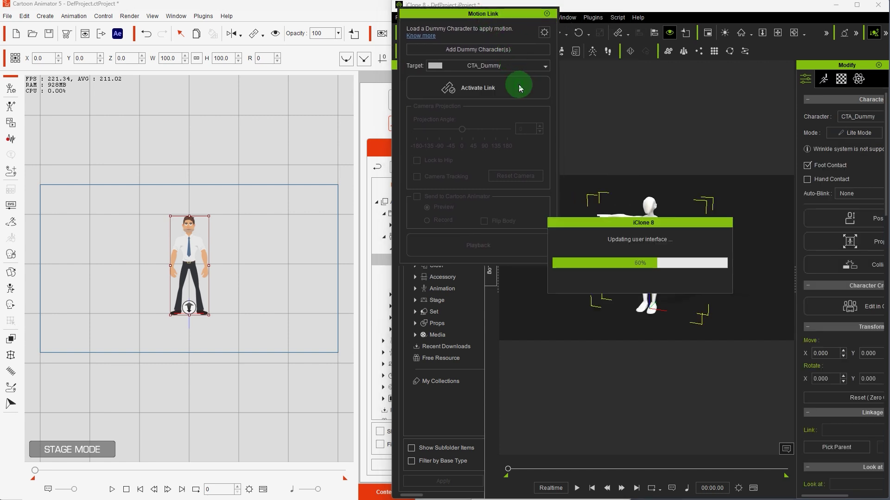
# Step: In Motion LIVE 2D, set Philipp_F's Body to iClone Motion Link and start Preview
pyautogui.click(212, 14)
pyautogui.moveTo(228, 31)
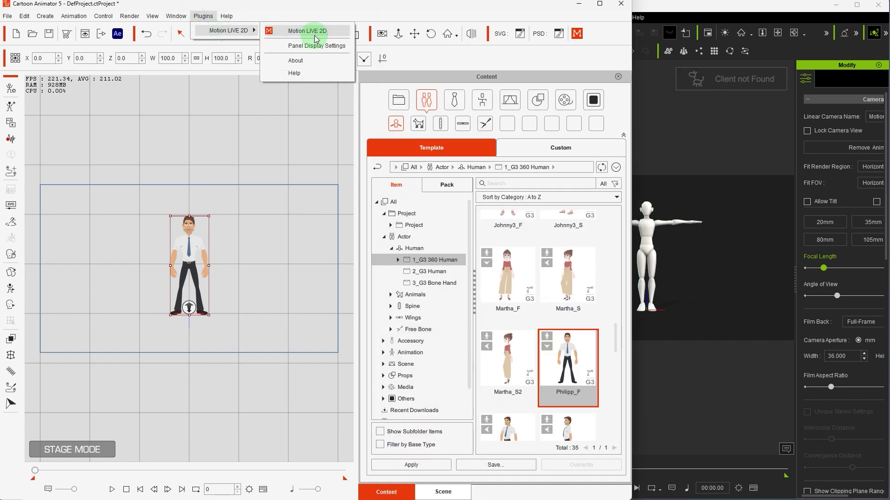
pyautogui.click(332, 37)
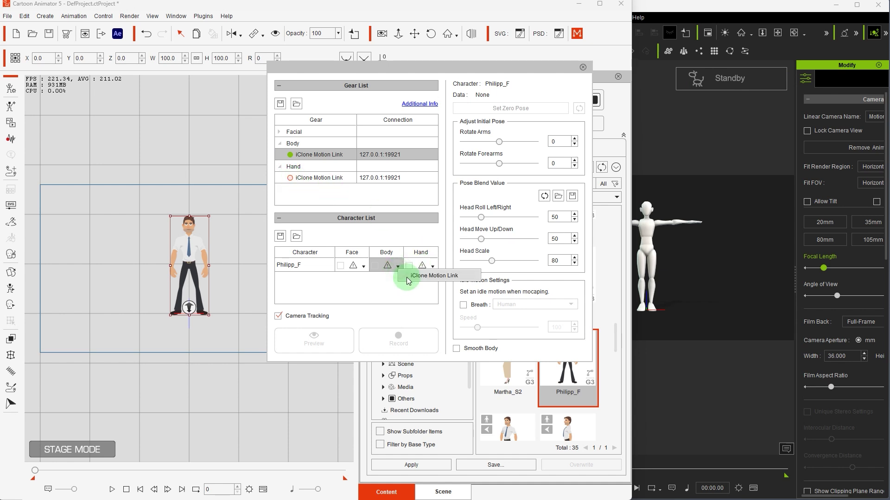
pyautogui.click(408, 278)
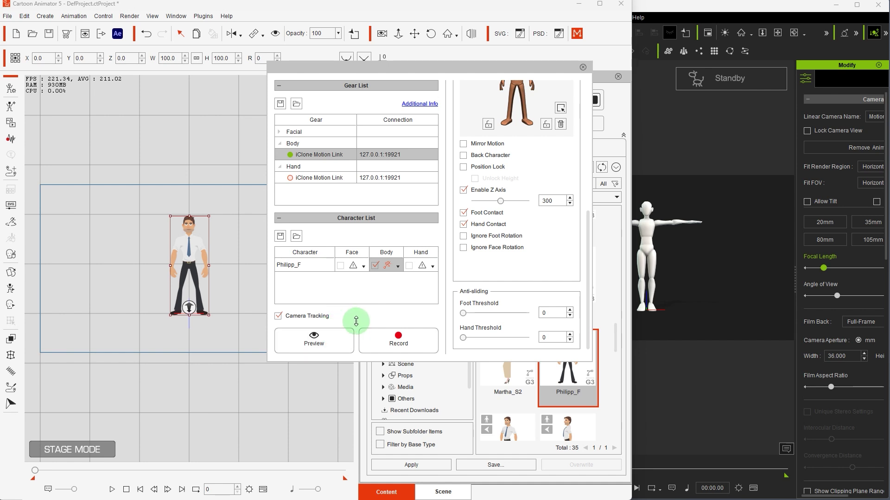
pyautogui.click(330, 343)
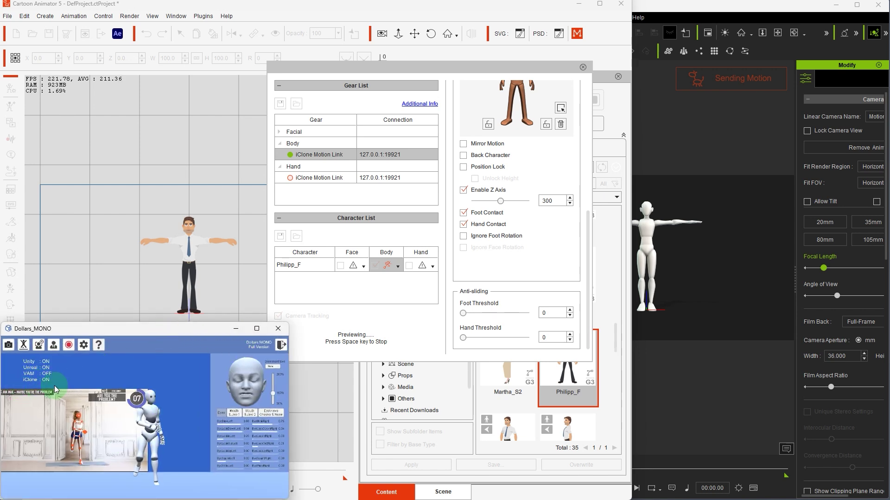
pyautogui.click(739, 10)
# Step: Open iClone's Dollars MoCap dialog, connect to the server, and start the live preview
pyautogui.click(593, 18)
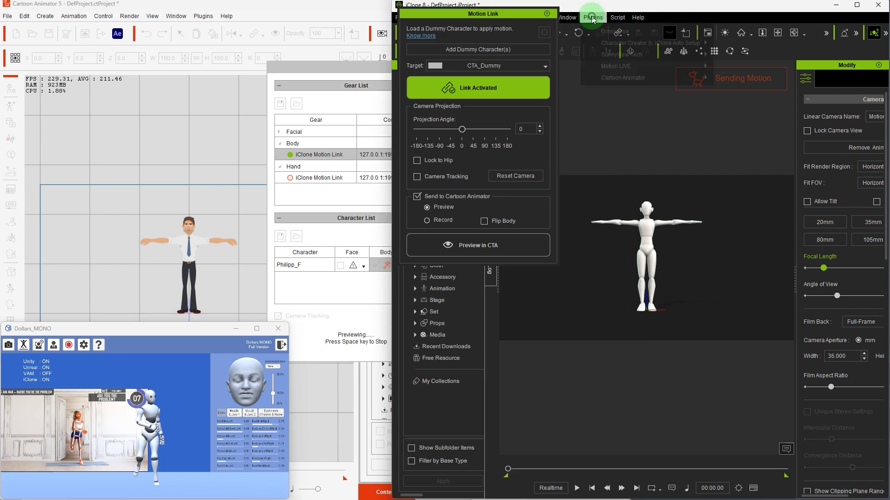
pyautogui.click(750, 54)
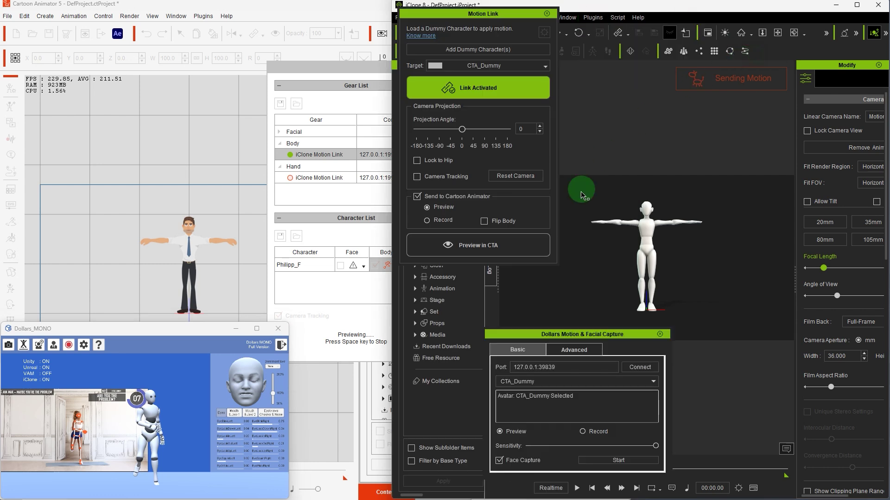
pyautogui.moveTo(578, 334); pyautogui.dragTo(511, 289)
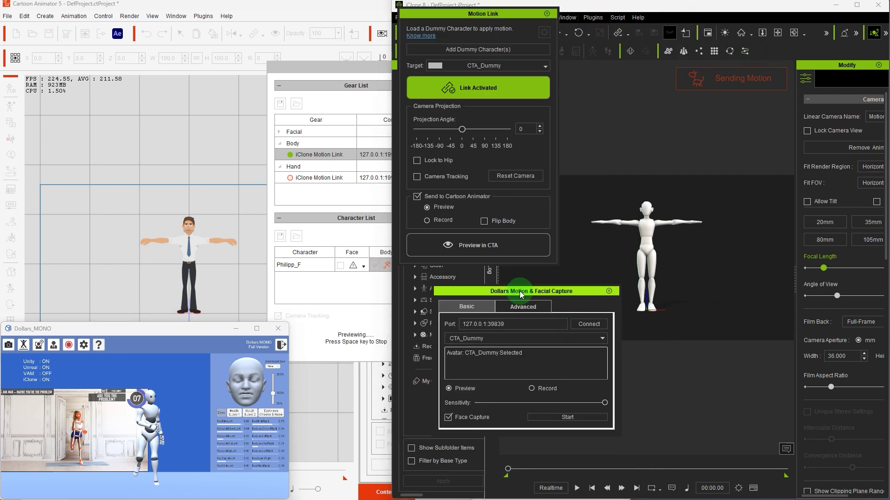
pyautogui.click(575, 326)
pyautogui.click(546, 417)
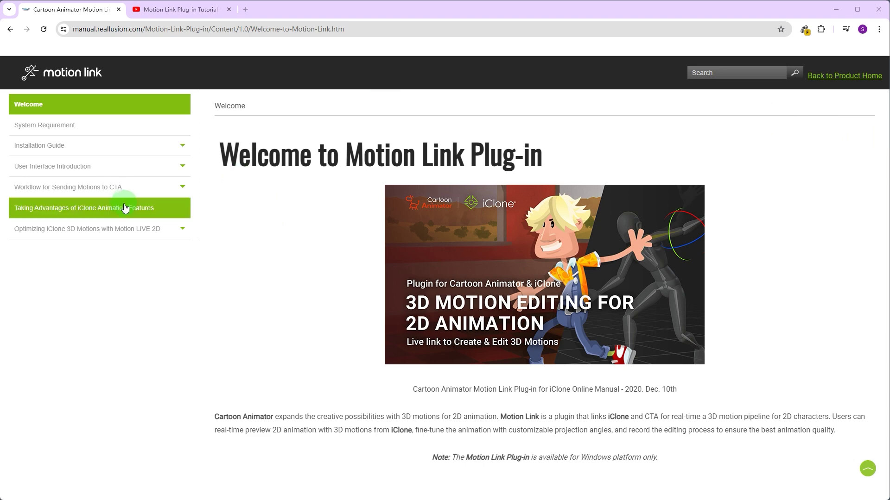
# Step: Open the manual's 'Workflow for Sending Motions to CTA' page and expand Step1
pyautogui.click(127, 210)
pyautogui.click(179, 187)
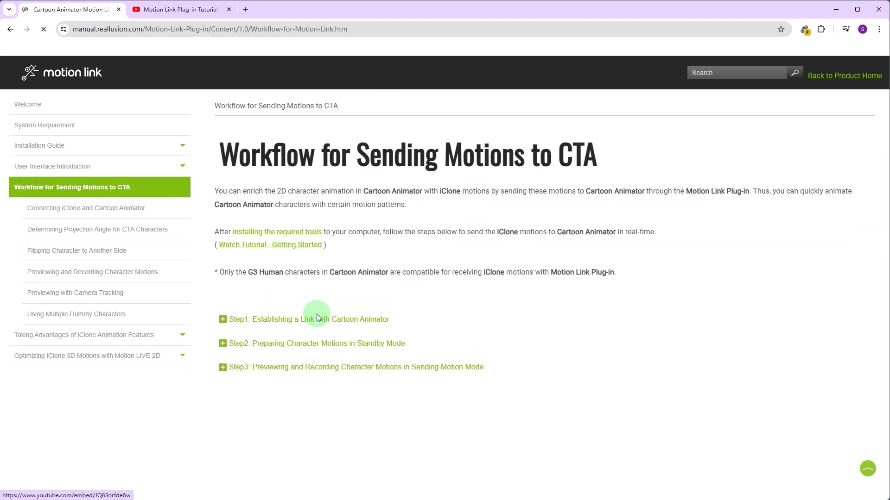
pyautogui.click(351, 321)
pyautogui.scroll(-5, 675, 277)
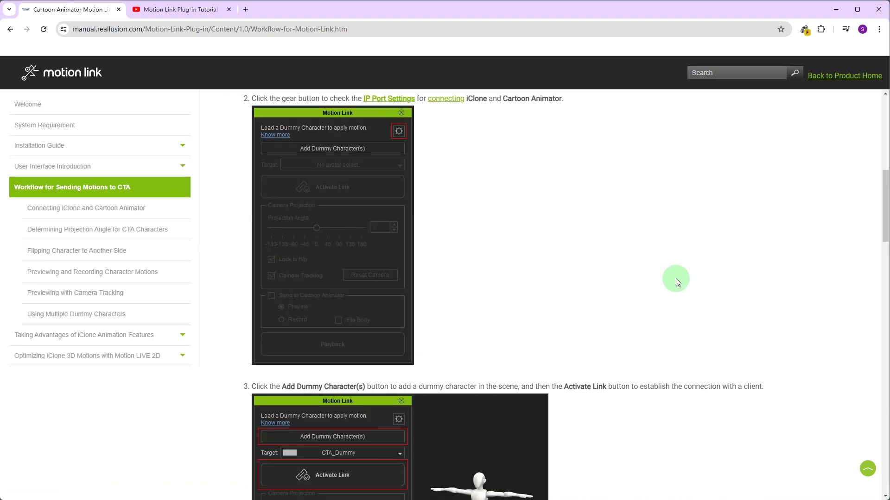